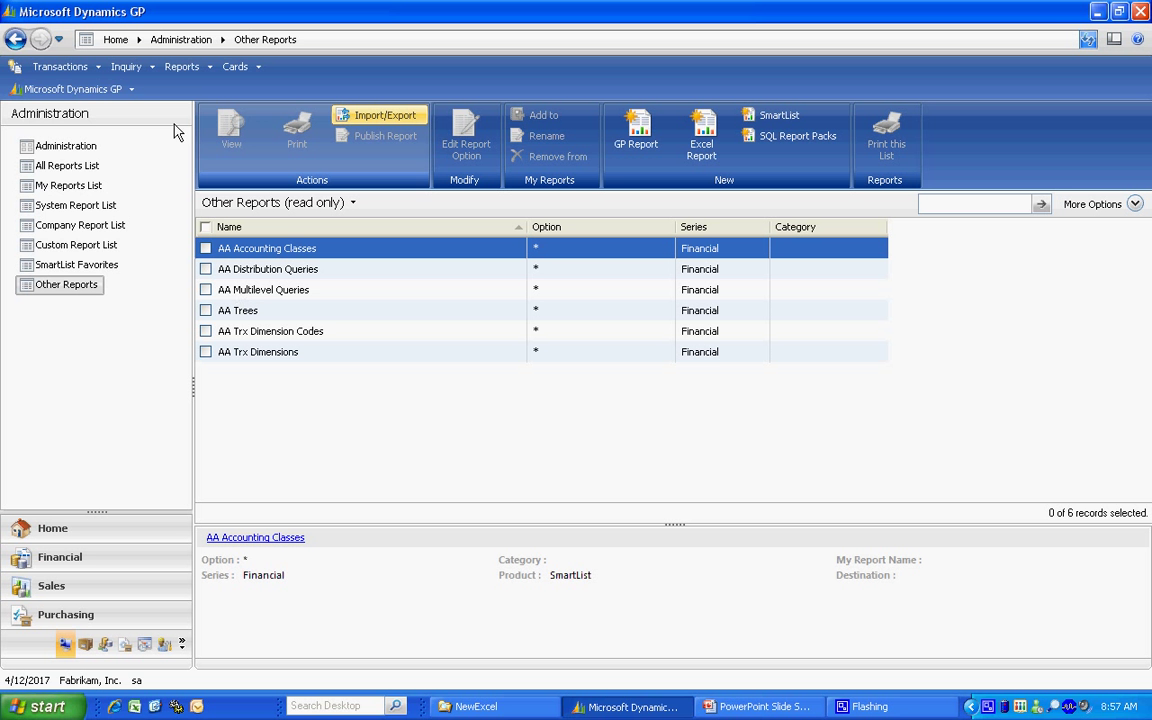
Step: Open System Reporting Tools Setup and move the window into full view
{"action": "left_click", "coordinate": [80, 89]}
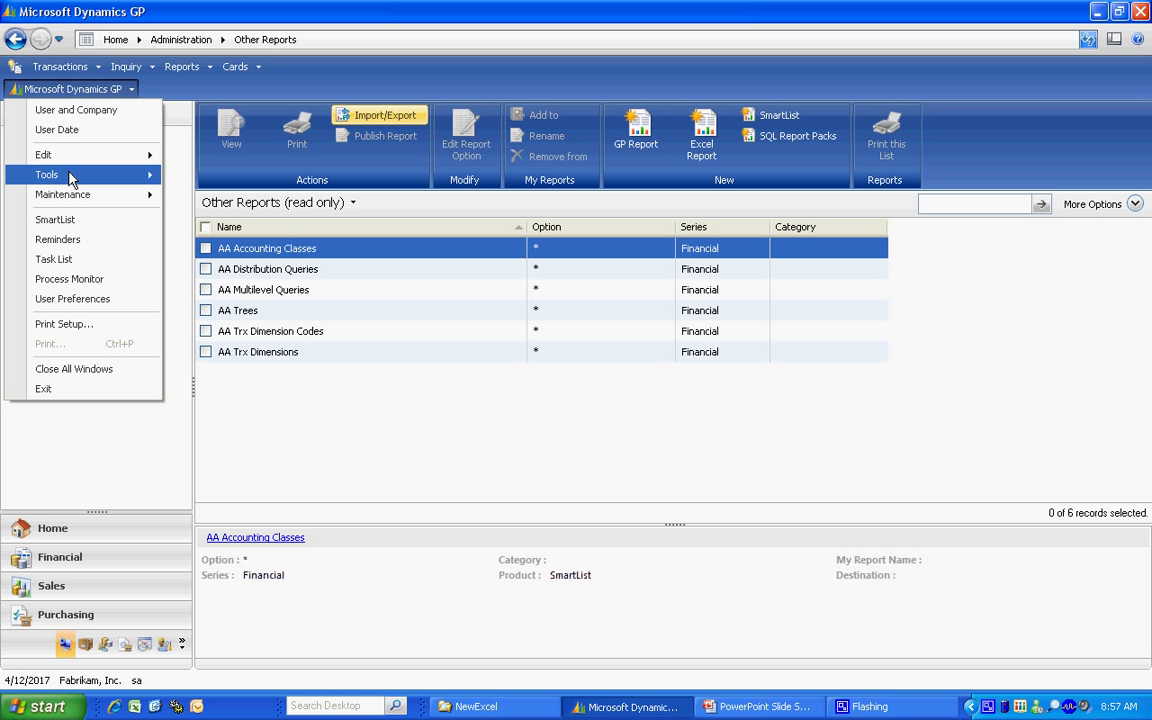
{"action": "mouse_move", "coordinate": [47, 175]}
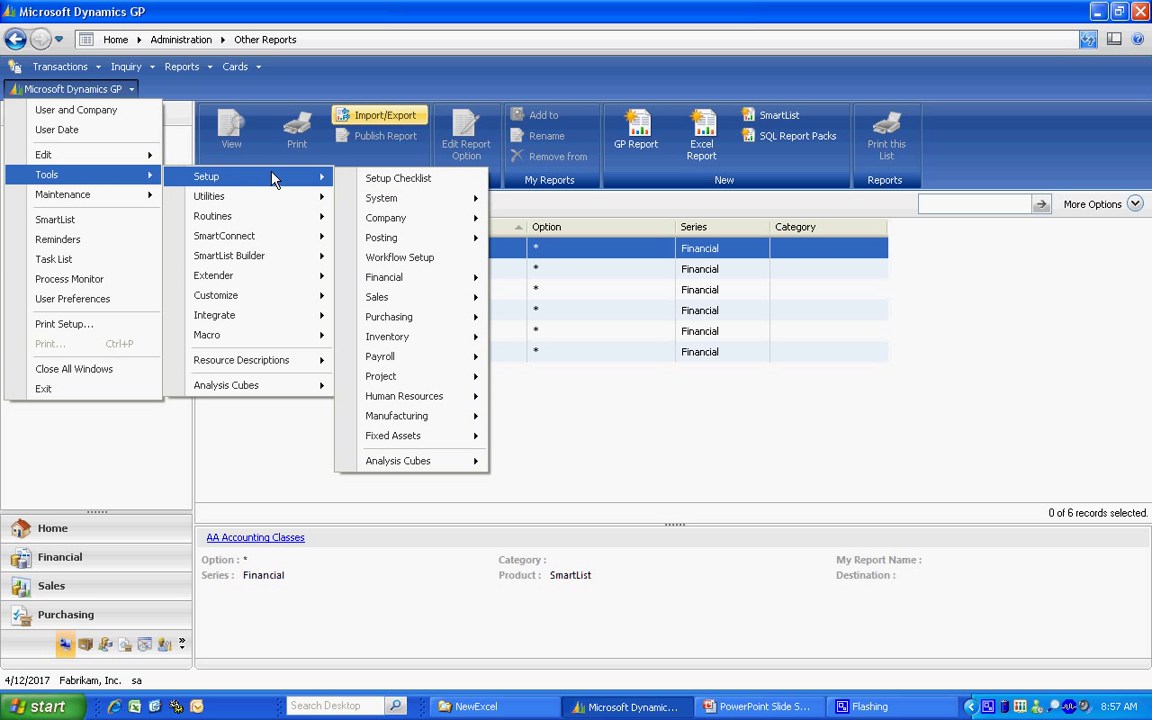
{"action": "mouse_move", "coordinate": [382, 198]}
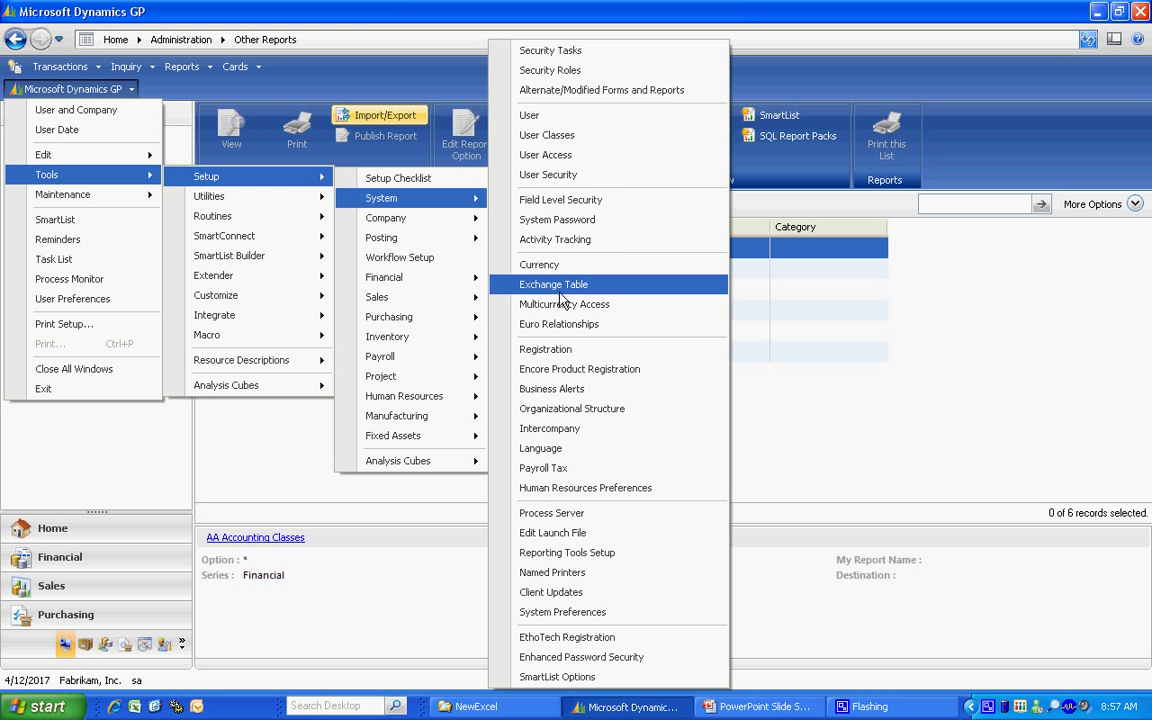
{"action": "left_click", "coordinate": [604, 562]}
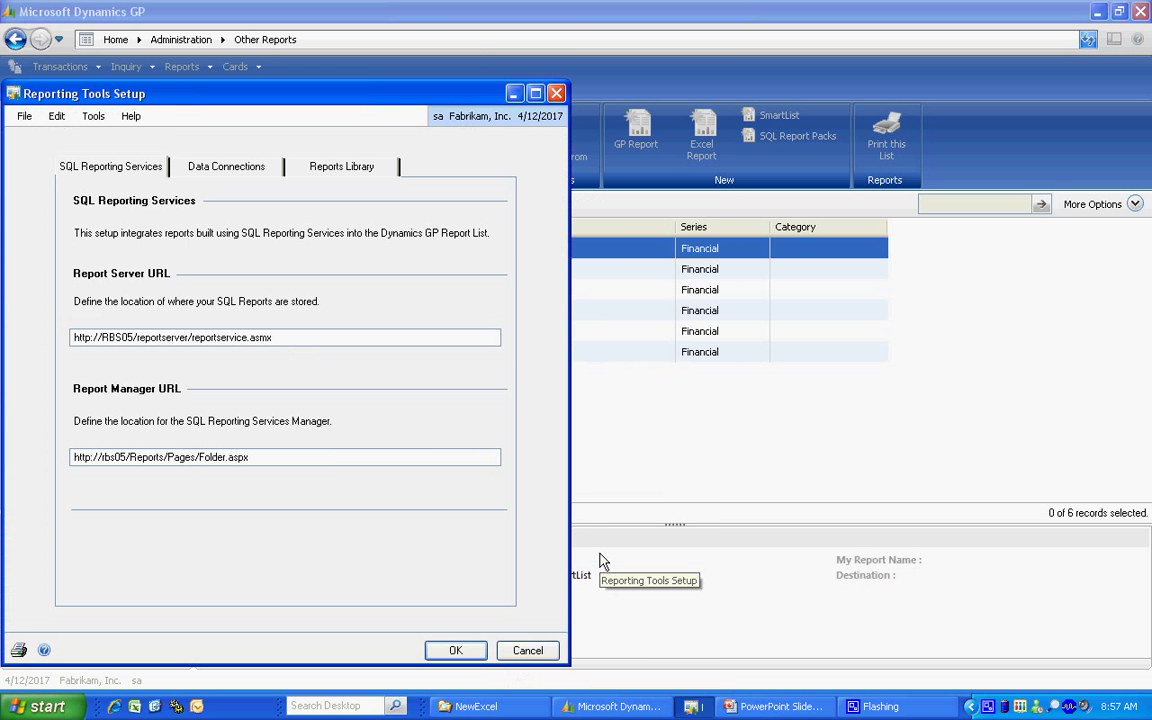
{"action": "left_click_drag", "start_coordinate": [208, 98], "coordinate": [283, 113]}
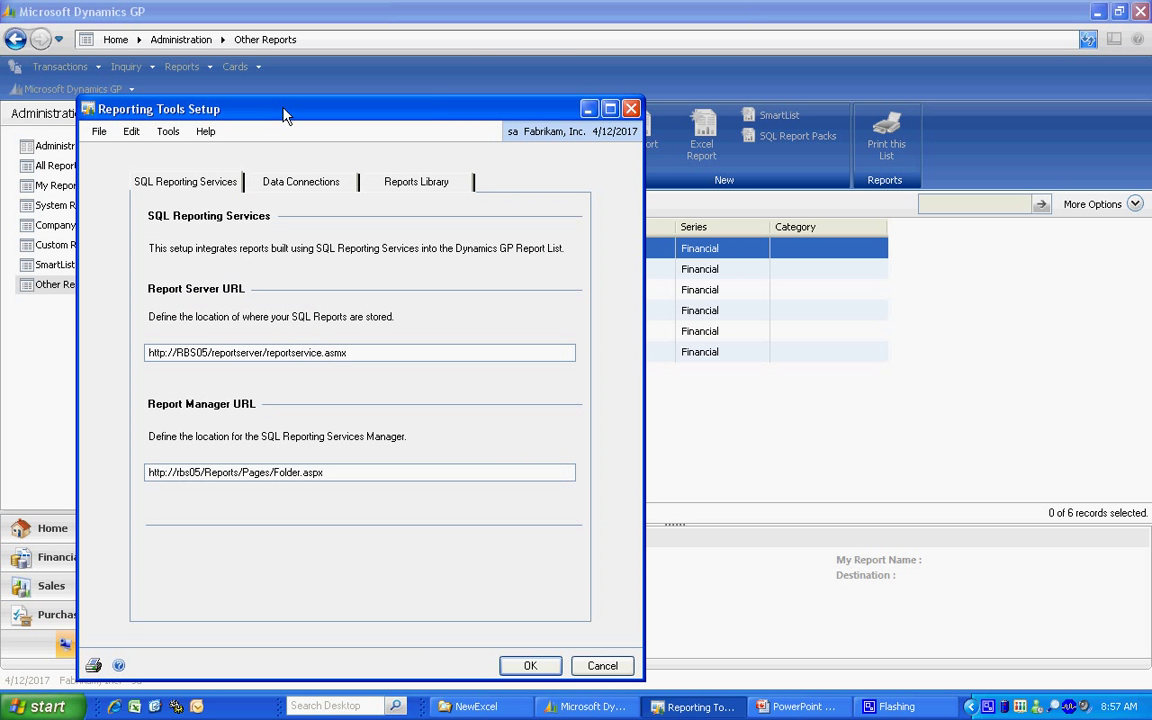
Step: Run the data connection deployment to c:\NewExcel, declining the deployment report
{"action": "left_click", "coordinate": [314, 189]}
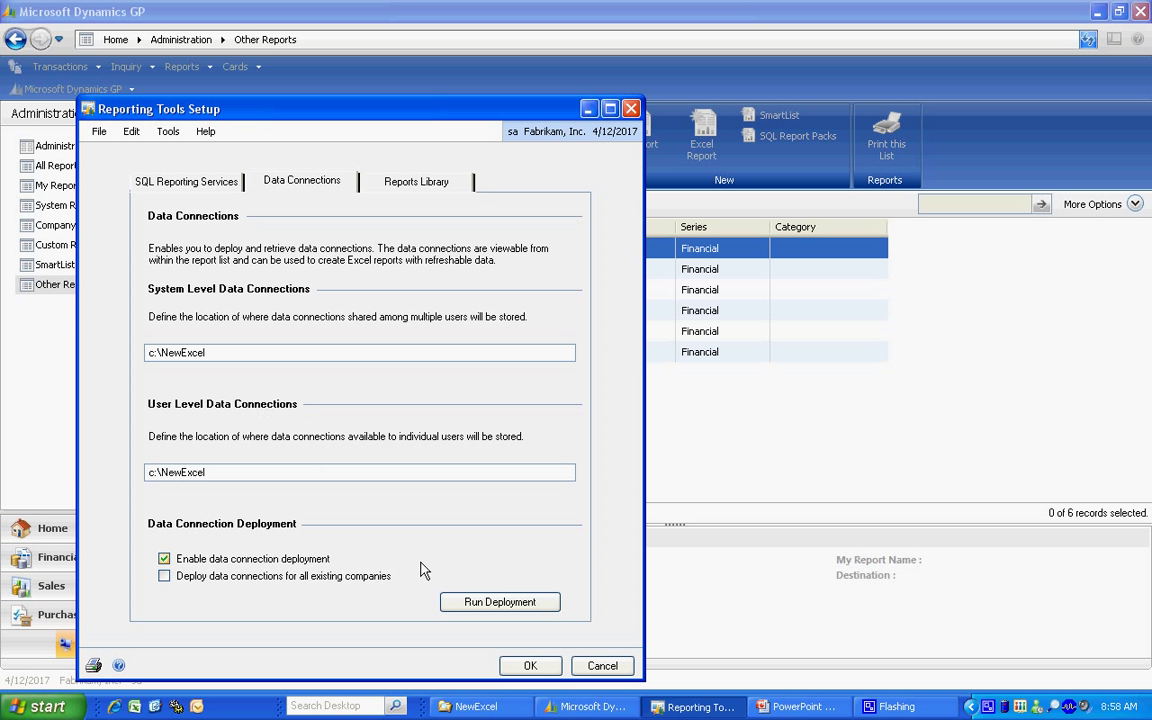
{"action": "left_click", "coordinate": [478, 608]}
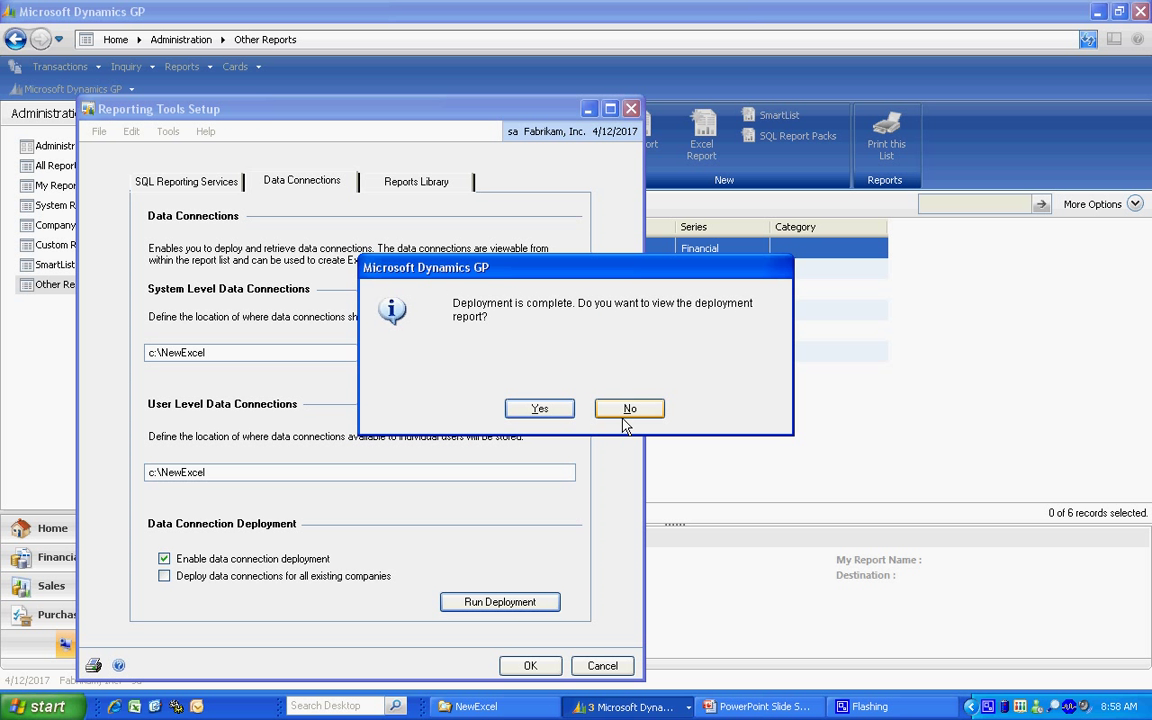
{"action": "left_click", "coordinate": [627, 408]}
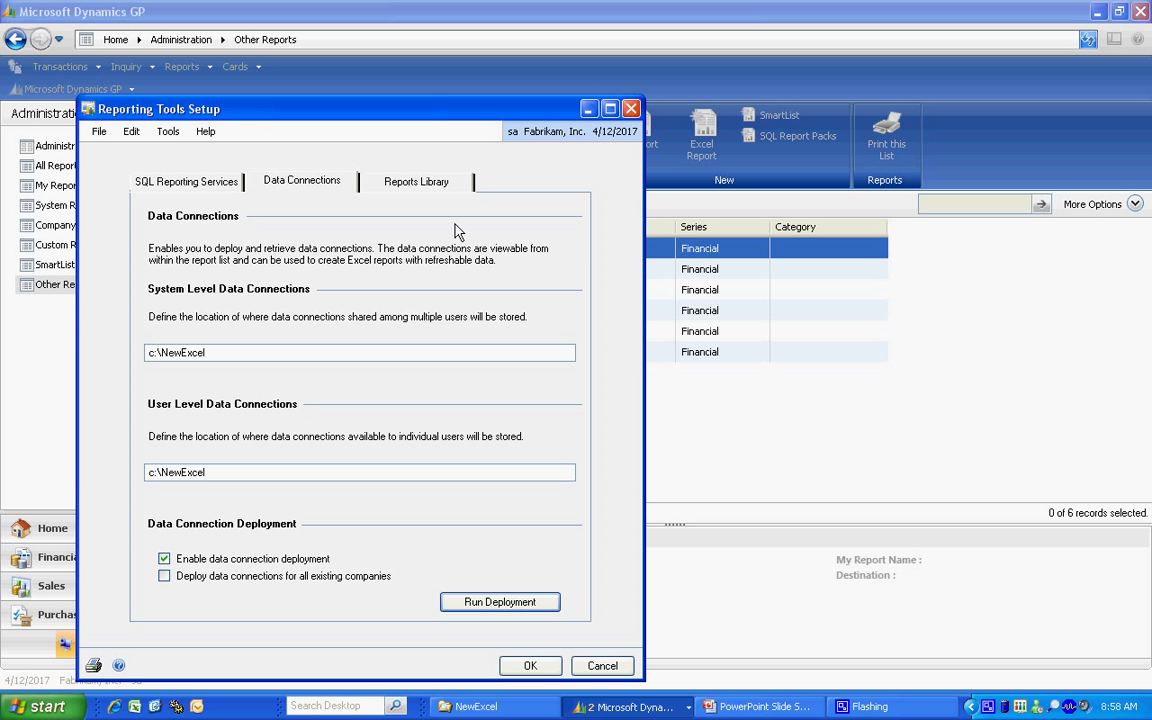
Step: Run the Reports Library deployment and send its deployment report to Screen
{"action": "left_click", "coordinate": [401, 186]}
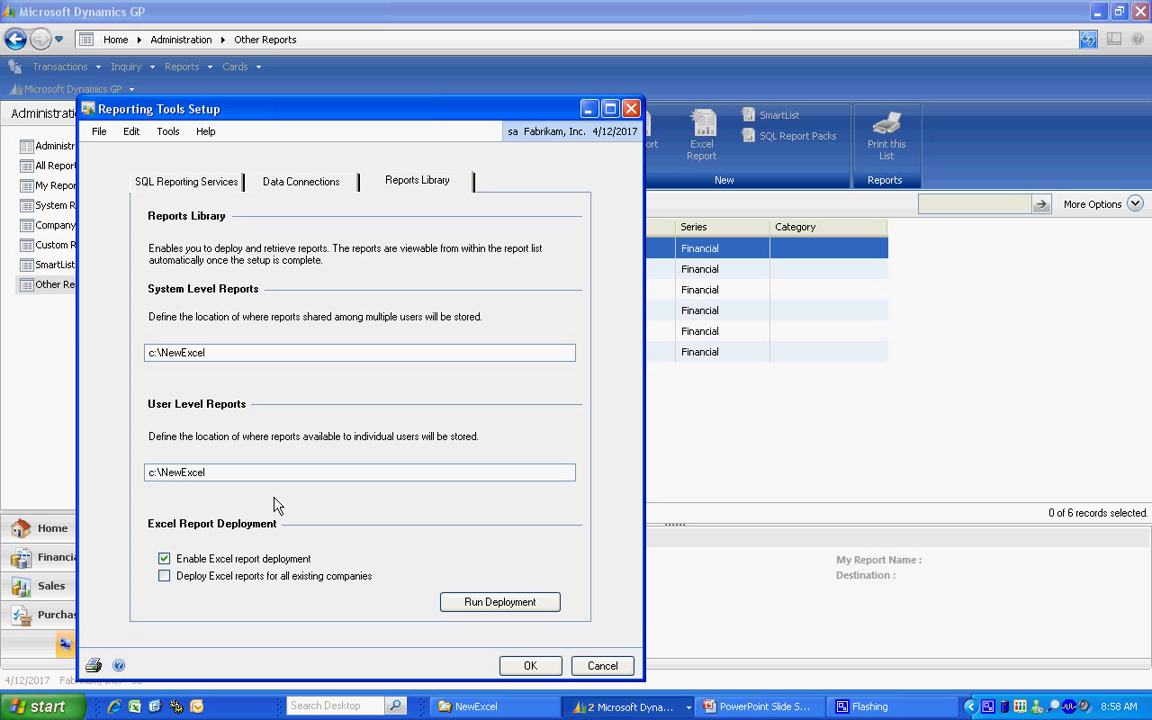
{"action": "left_click", "coordinate": [492, 606]}
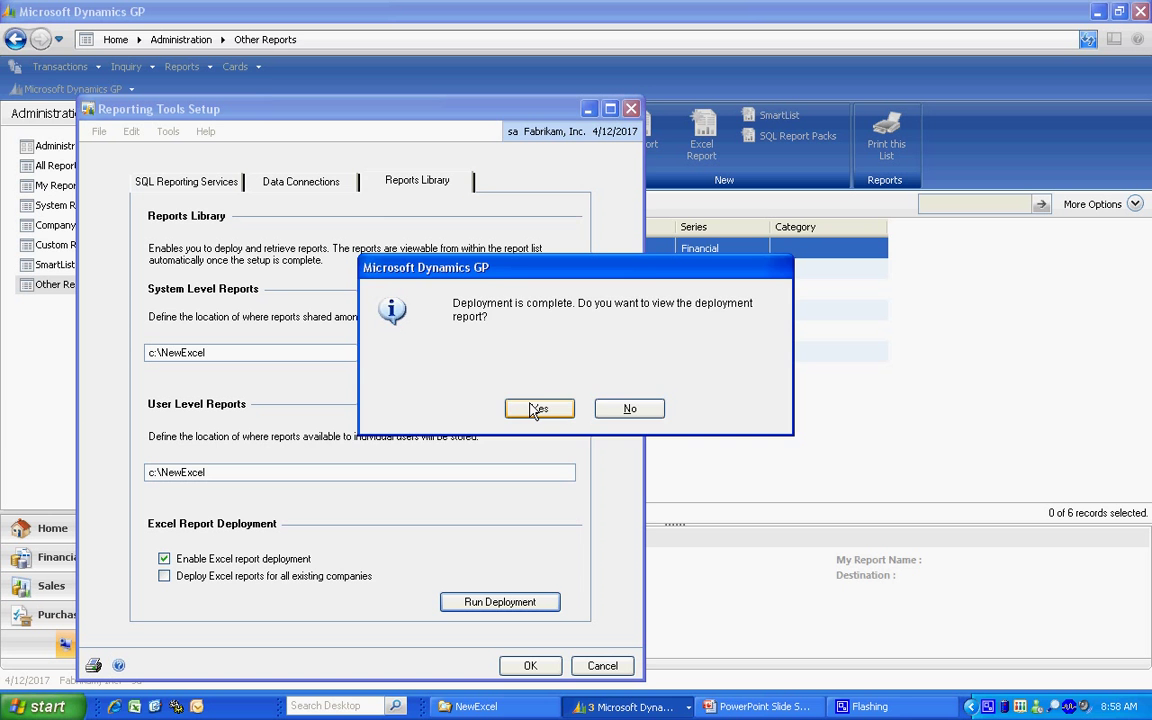
{"action": "left_click", "coordinate": [537, 408]}
{"action": "left_click", "coordinate": [640, 463]}
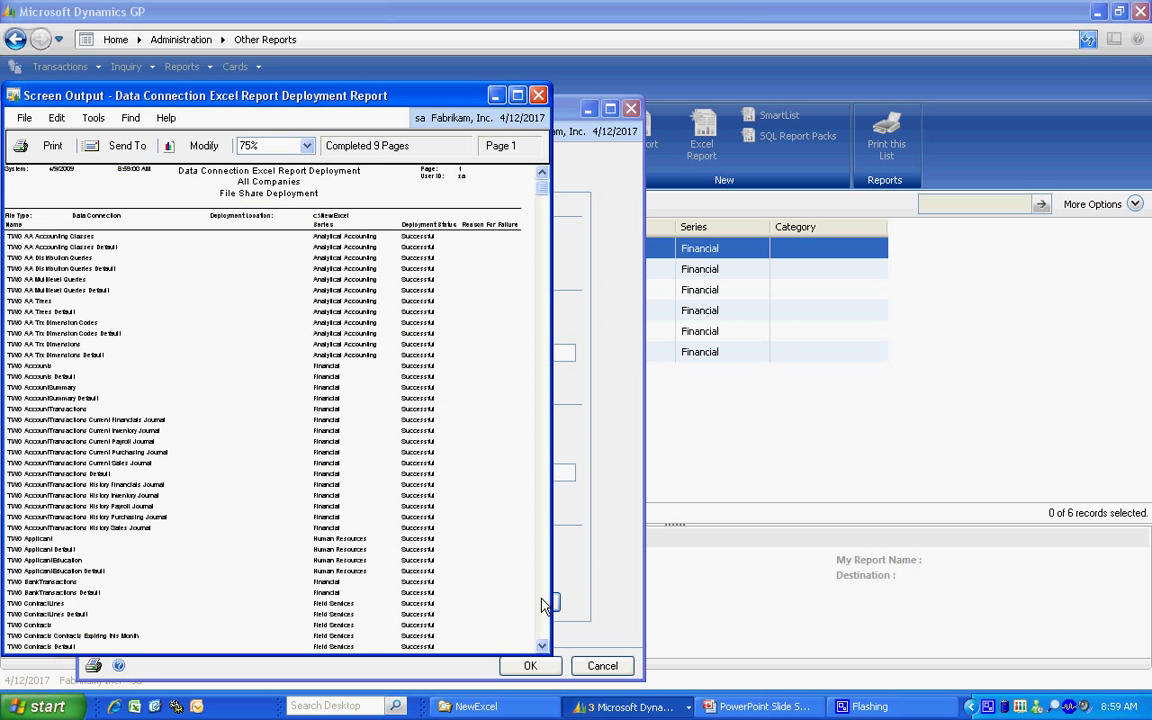
Step: Scroll through the Screen Output deployment report's successful entries, then close it
{"action": "left_click", "coordinate": [542, 605]}
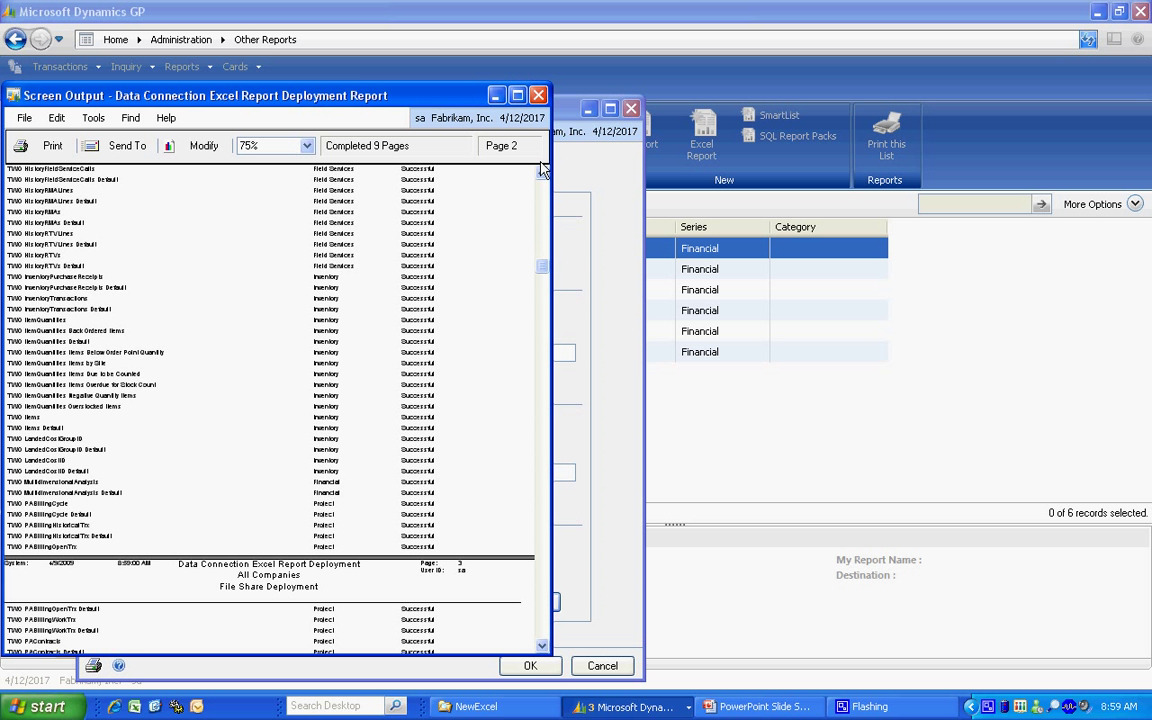
{"action": "left_click", "coordinate": [538, 97]}
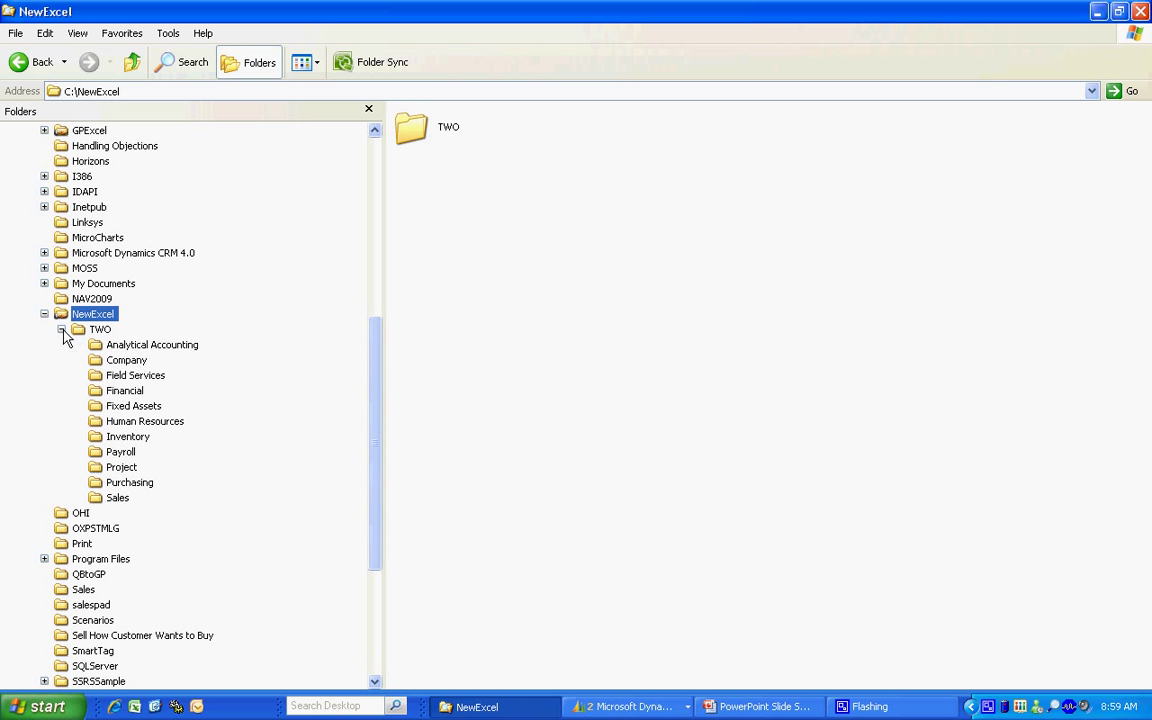
Step: Browse NewExcel\TWO\Purchasing's deployed .xlsx reports and .odc connection files
{"action": "left_click", "coordinate": [95, 482]}
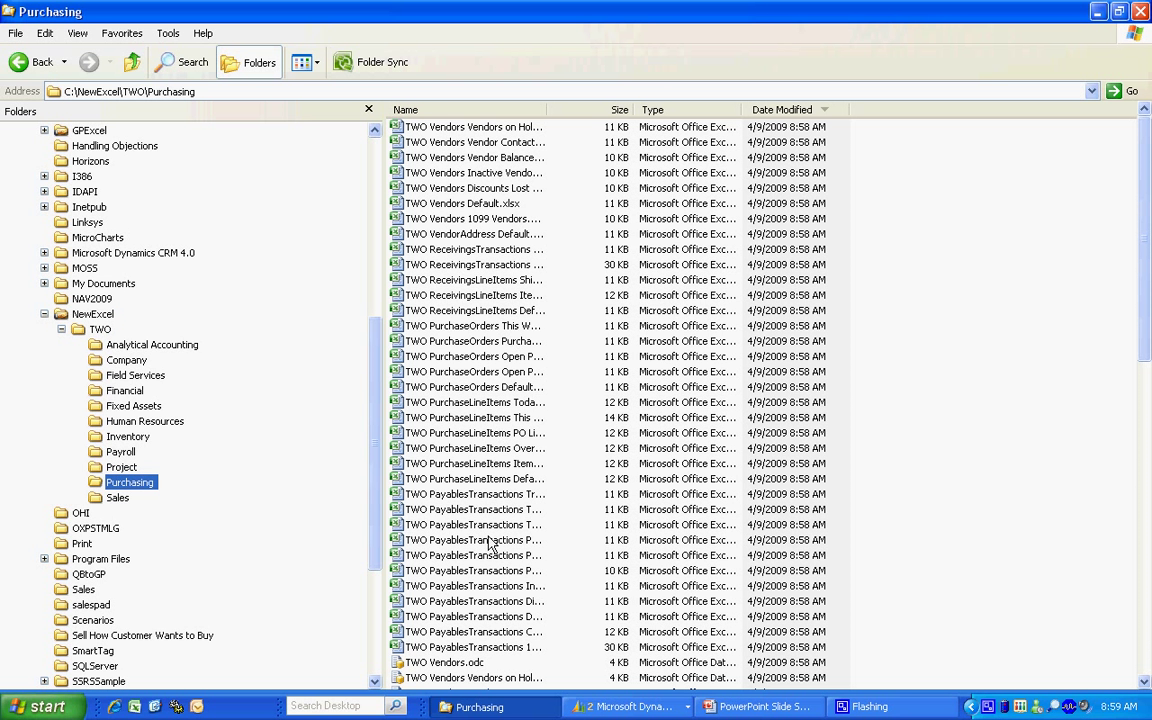
{"action": "scroll", "coordinate": [490, 560], "scroll_direction": "down", "scroll_amount": 3}
{"action": "left_click", "coordinate": [475, 616]}
{"action": "scroll", "coordinate": [505, 625], "scroll_direction": "down", "scroll_amount": 3}
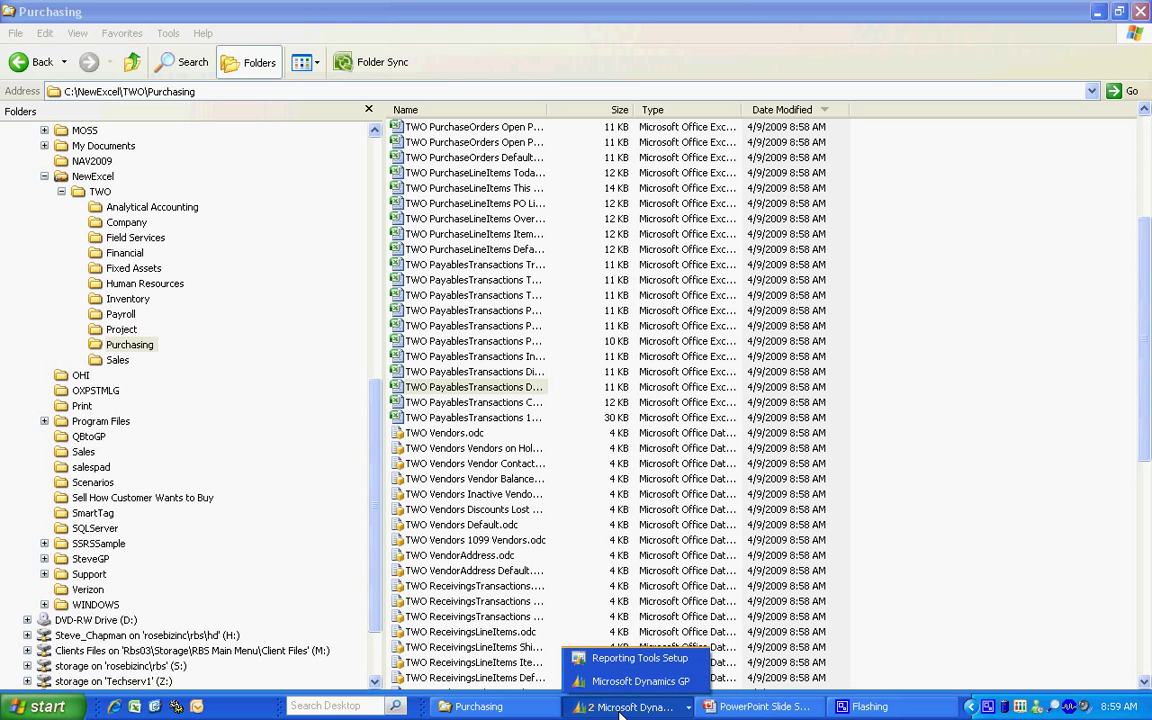
Step: Refresh Other Reports, filter on 'payables', and view TWO PayablesTransactions Default in Excel
{"action": "left_click", "coordinate": [625, 682]}
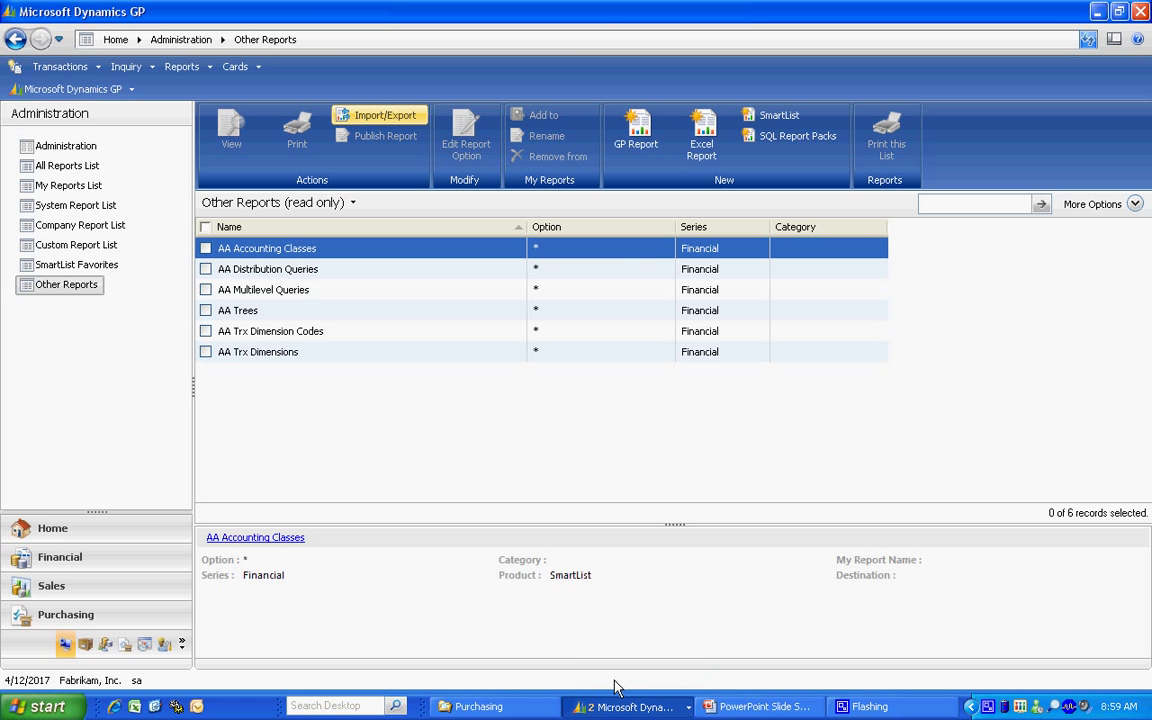
{"action": "left_click", "coordinate": [1088, 40]}
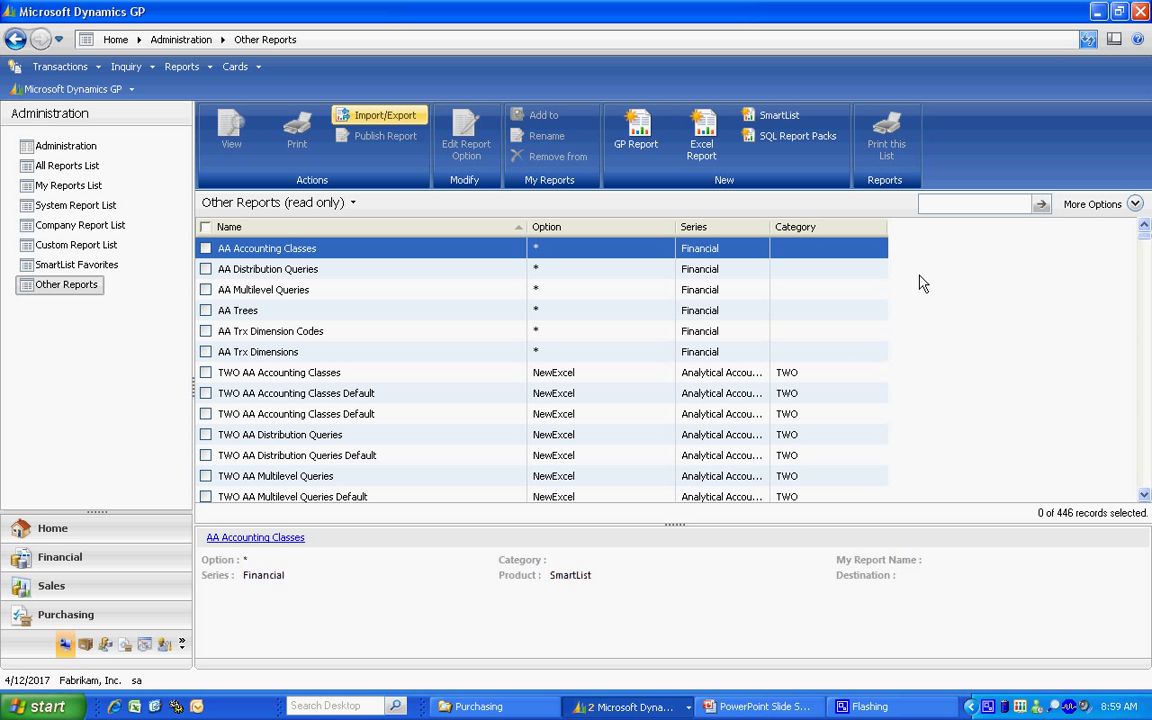
{"action": "left_click", "coordinate": [937, 204]}
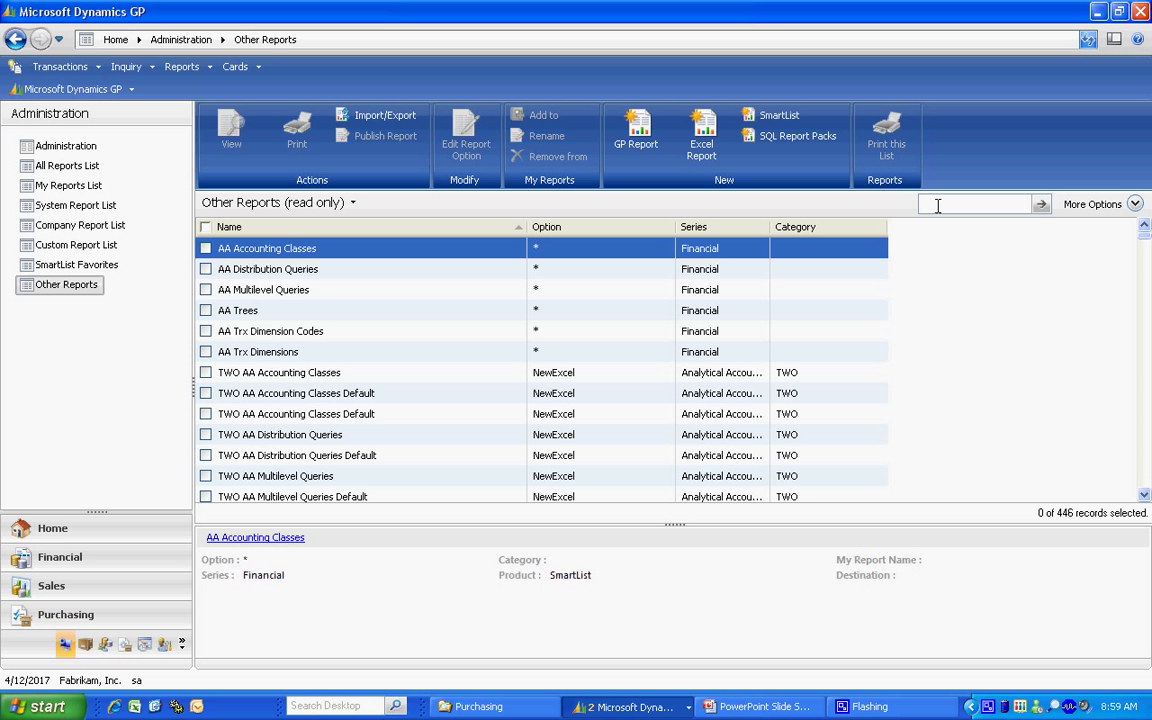
{"action": "type", "text": "payable"}
{"action": "type", "text": "s"}
{"action": "left_click", "coordinate": [1040, 204]}
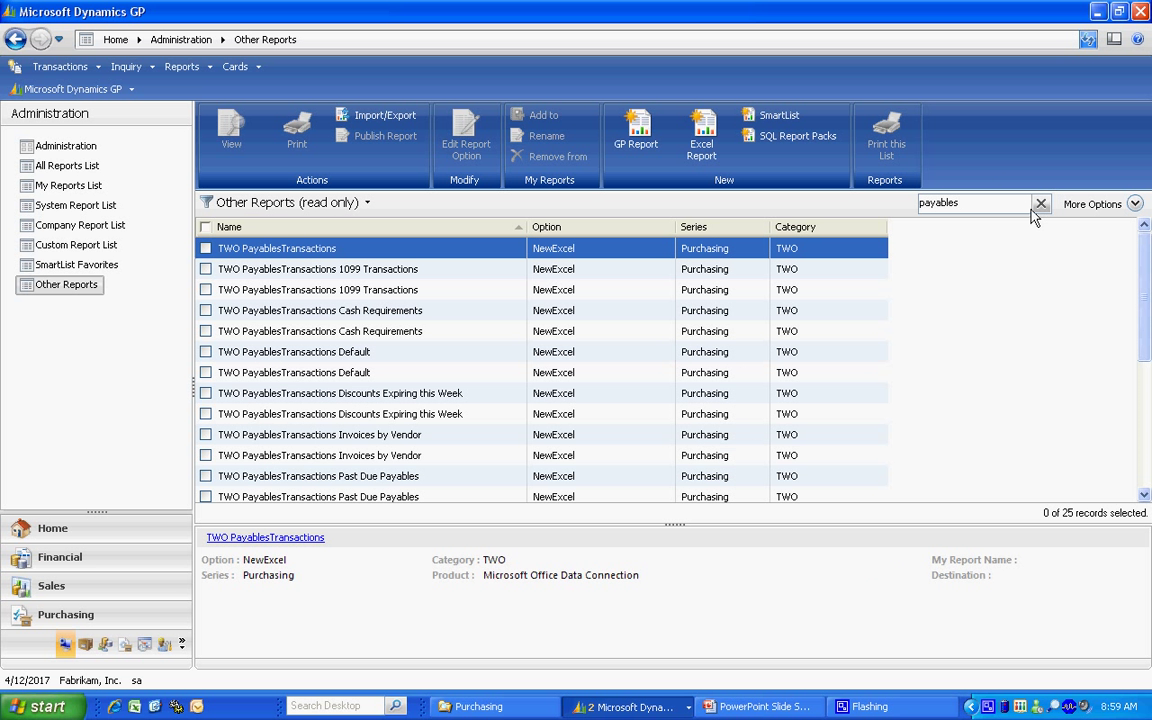
{"action": "left_click", "coordinate": [205, 353]}
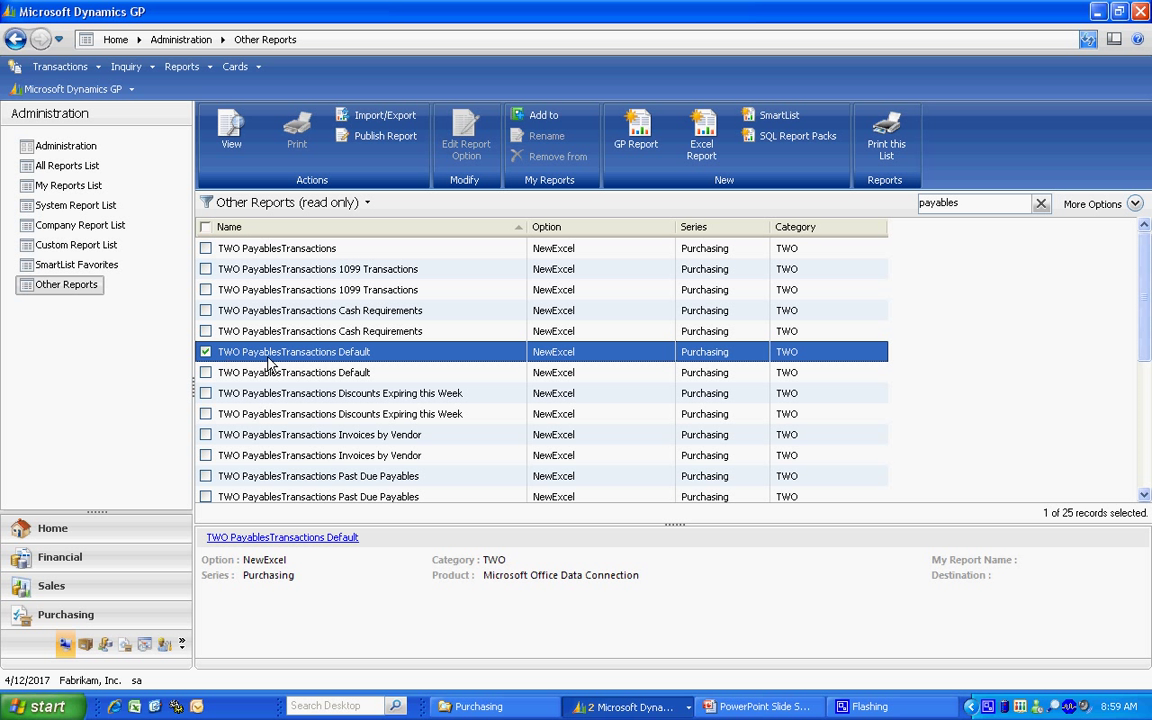
{"action": "left_click", "coordinate": [231, 133]}
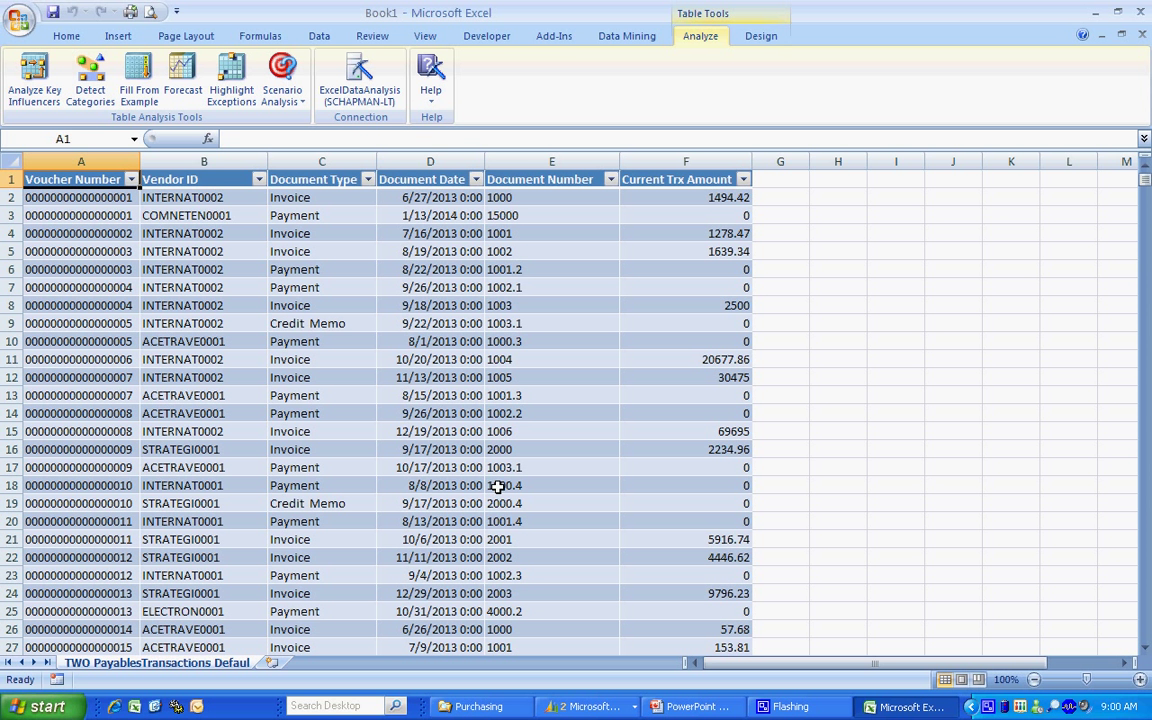
Step: Show the workbook's Connections list from Excel's Data ribbon
{"action": "left_click", "coordinate": [319, 36]}
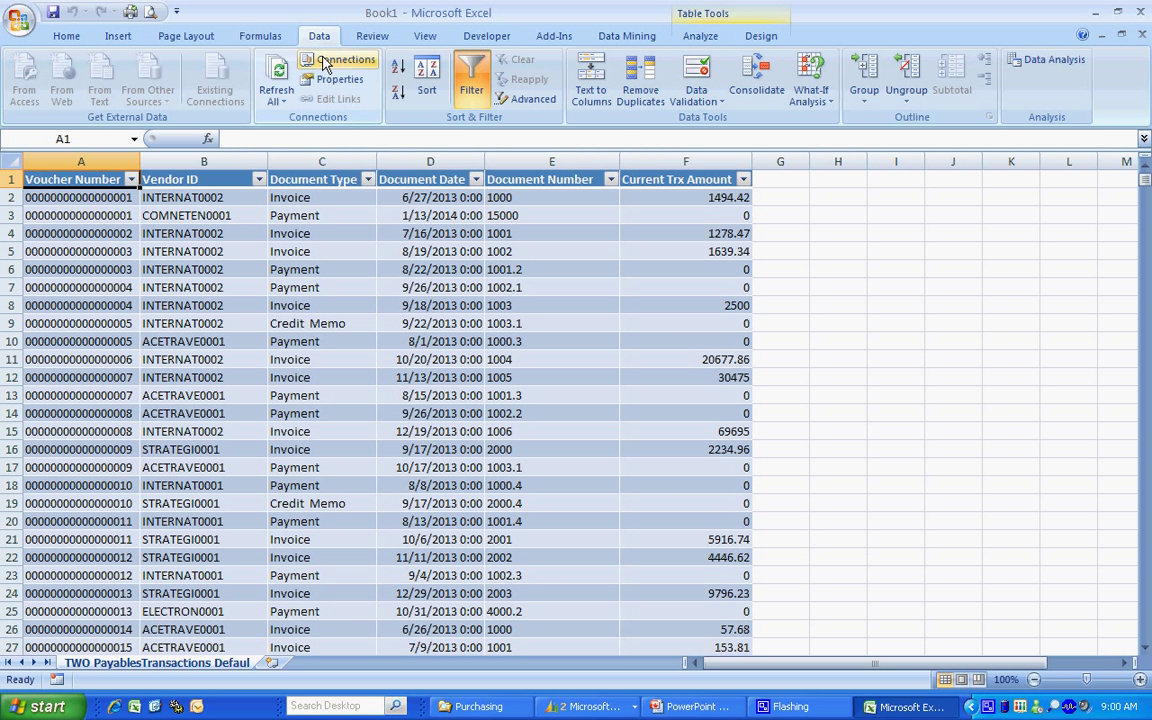
{"action": "left_click", "coordinate": [323, 62]}
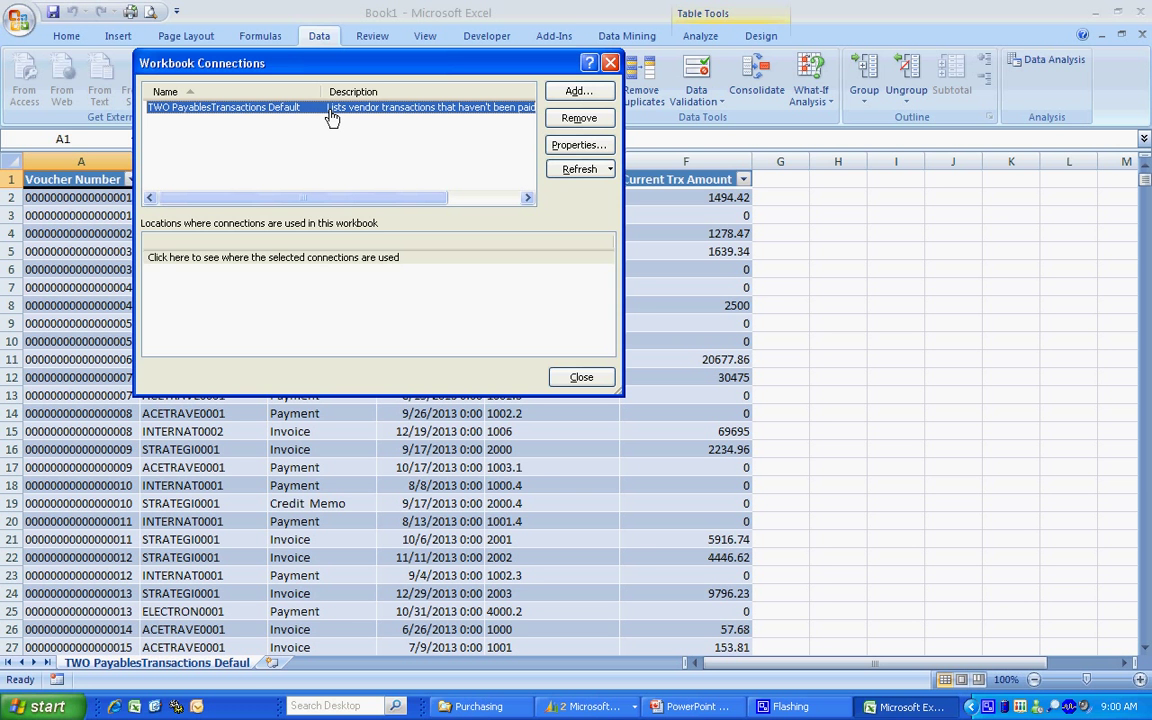
{"action": "left_click", "coordinate": [563, 146]}
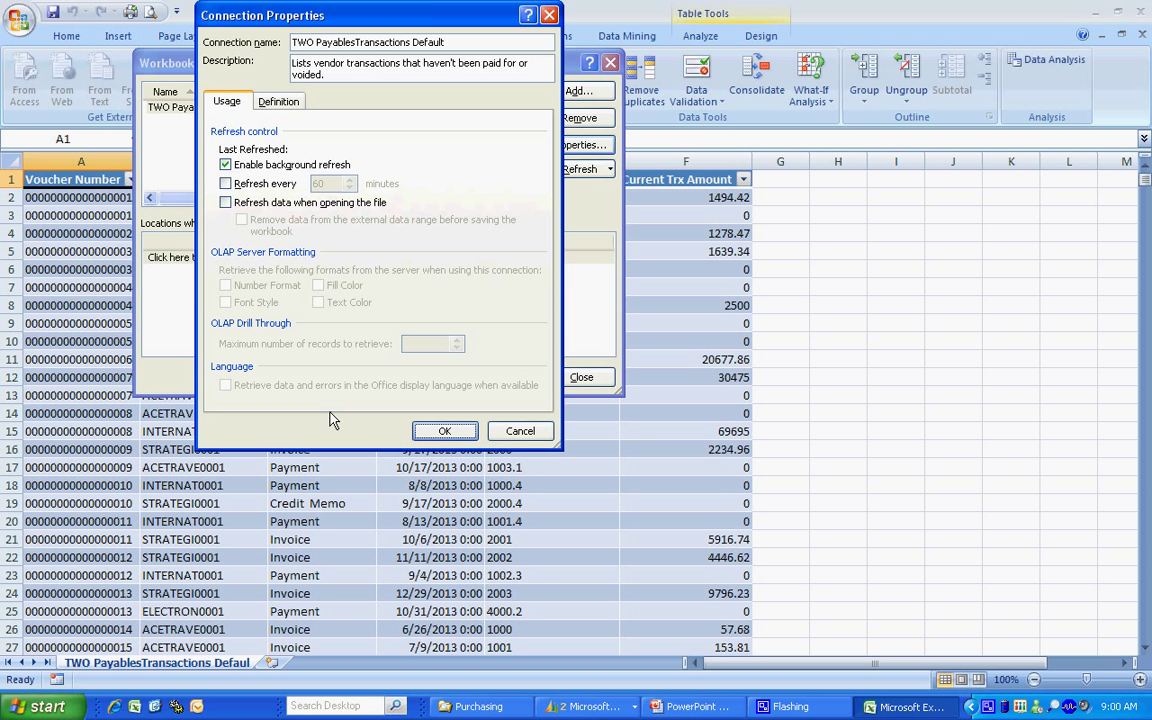
{"action": "left_click", "coordinate": [257, 101]}
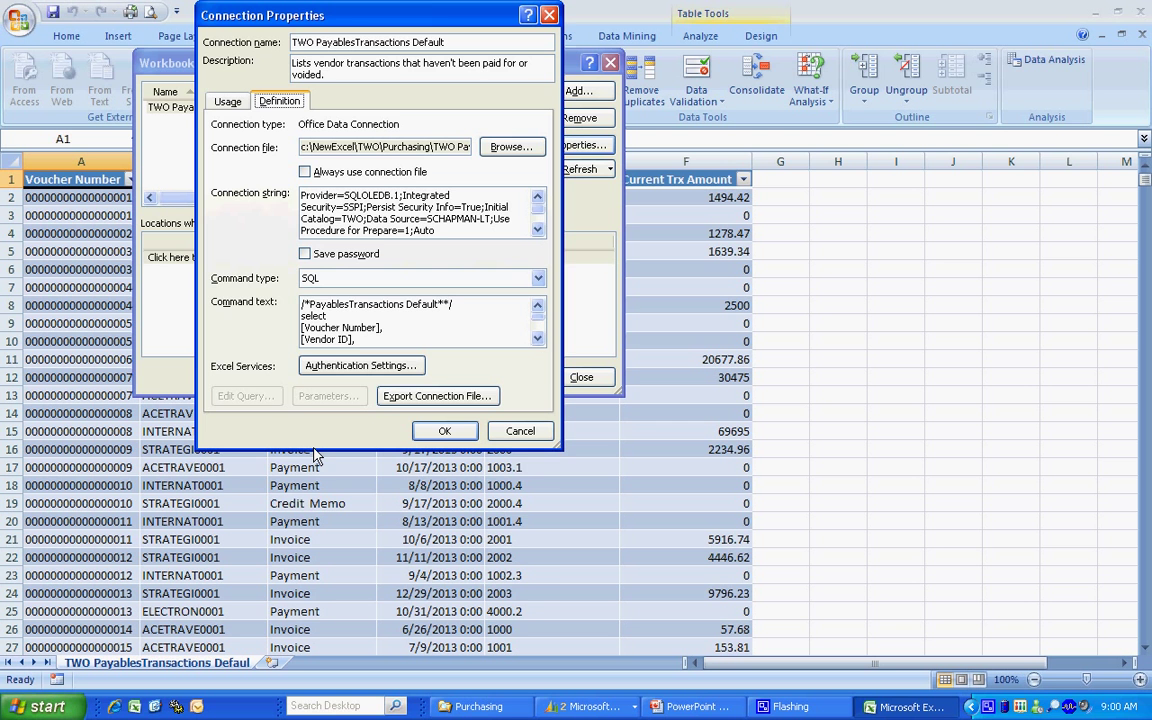
{"action": "left_click_drag", "start_coordinate": [315, 452], "coordinate": [315, 580]}
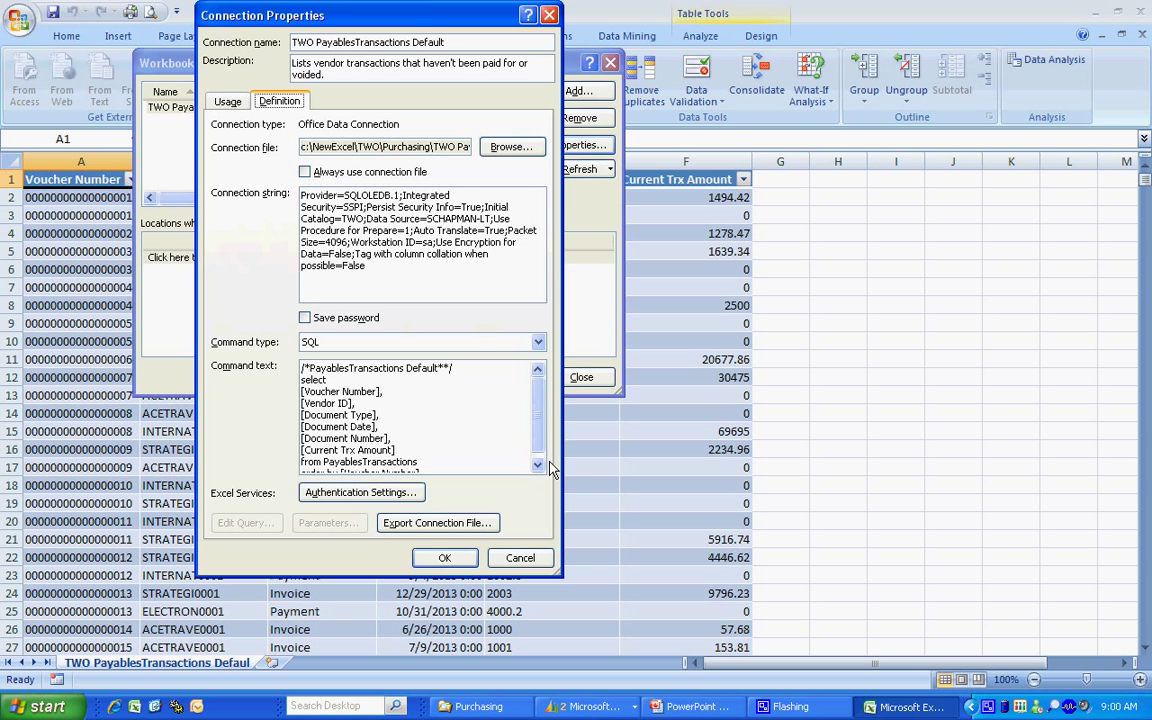
{"action": "left_click", "coordinate": [520, 557]}
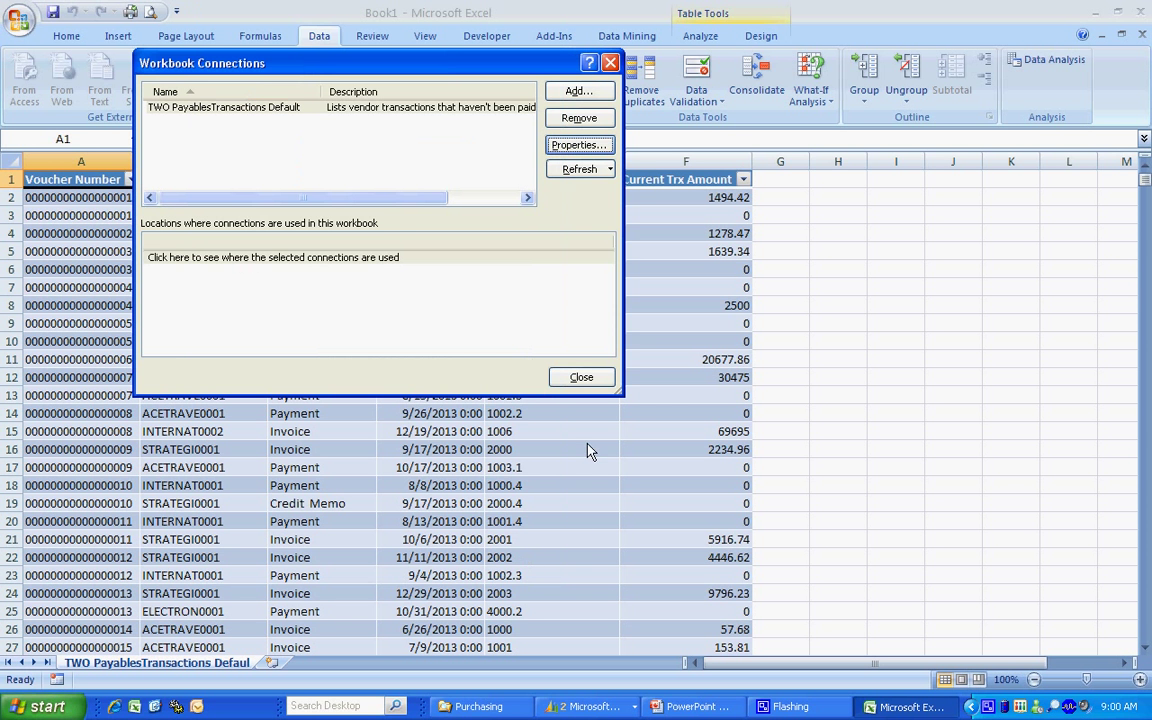
Step: Close the Workbook Connections dialog to return to the payables data table
{"action": "left_click", "coordinate": [586, 380]}
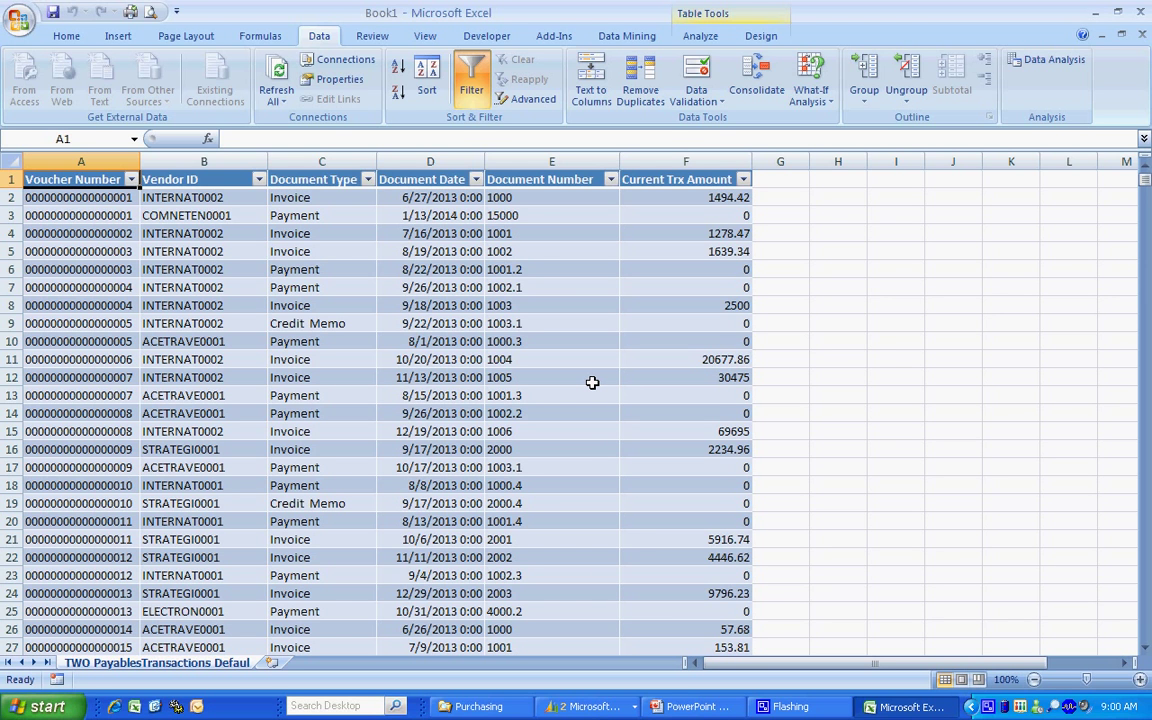